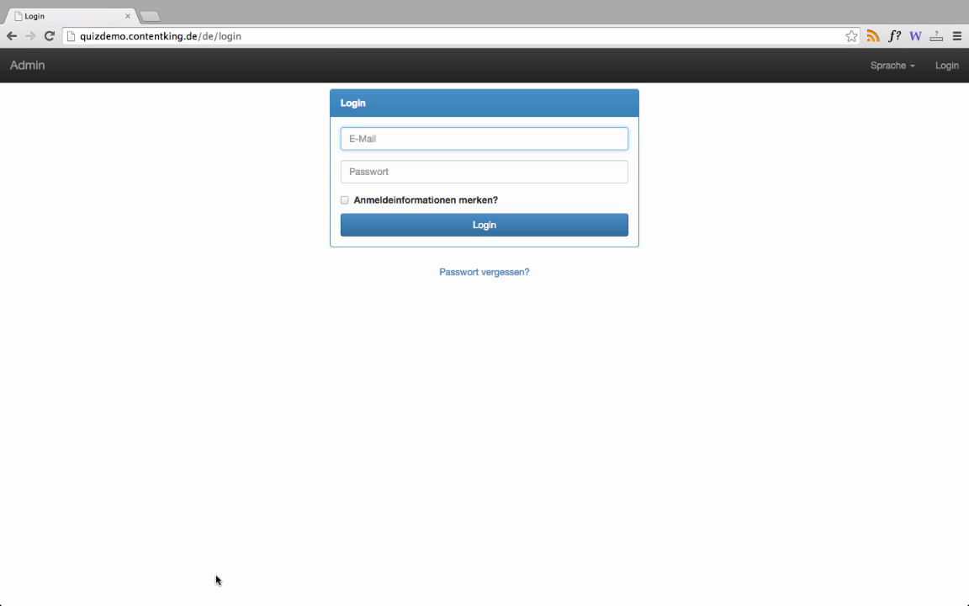
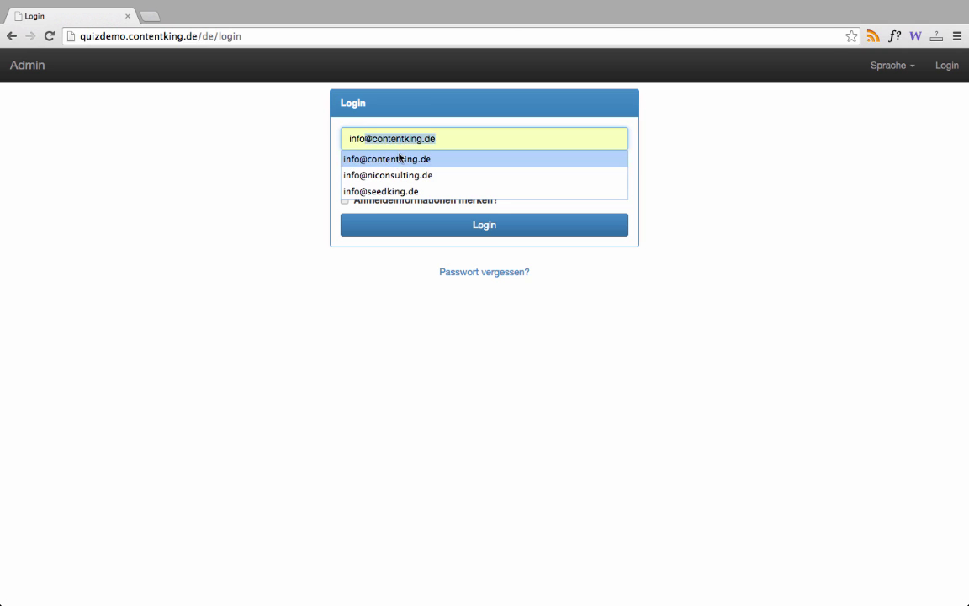
# - Log in to the admin with the saved e-mail address and the account password
pyautogui.click(400, 158)
pyautogui.click(396, 176)
pyautogui.write('abc')
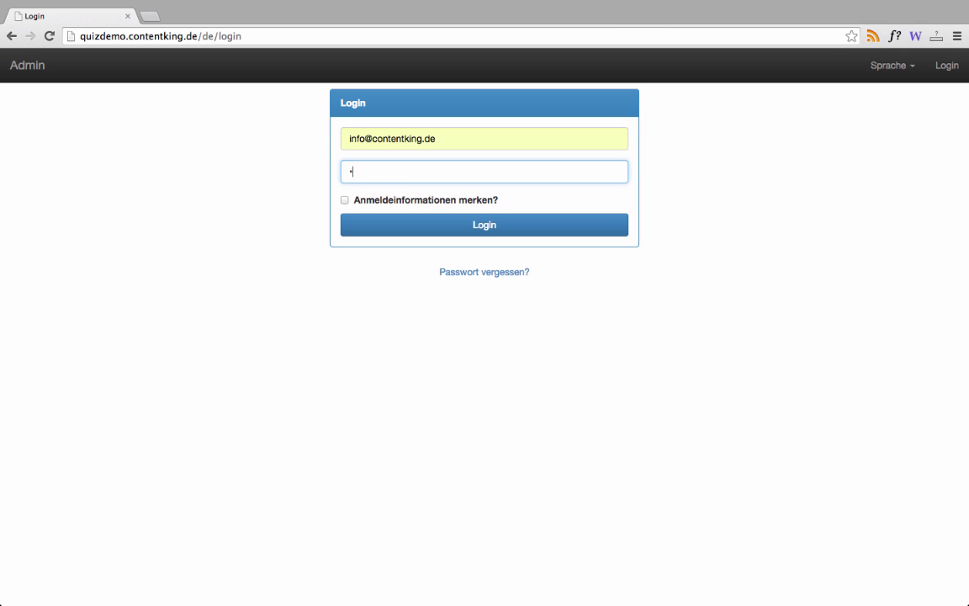
pyautogui.write('defg')
pyautogui.press('Return')
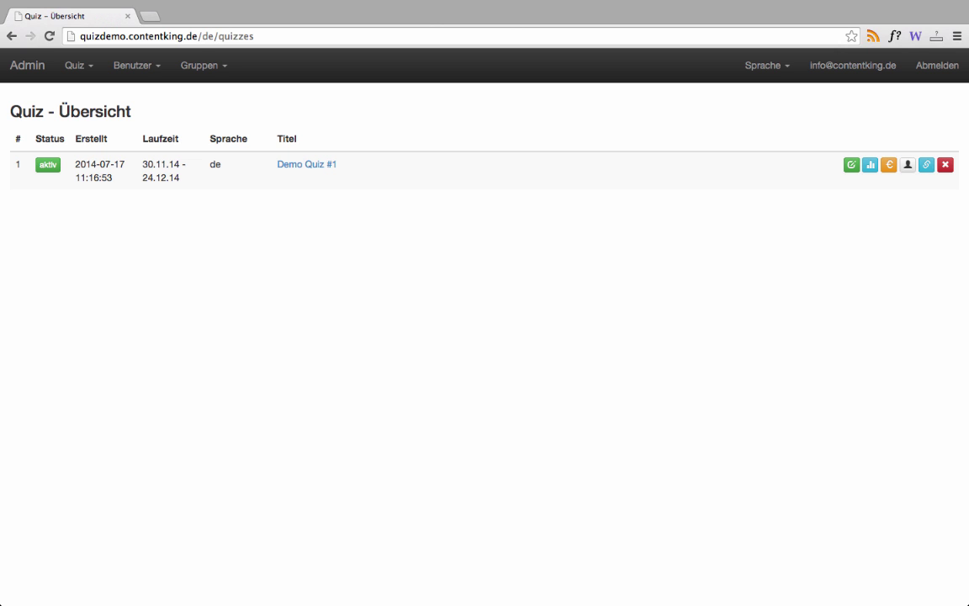
# - Browse the Quiz, Benutzer, Gruppen and Sprache menus without choosing anything
pyautogui.click(90, 67)
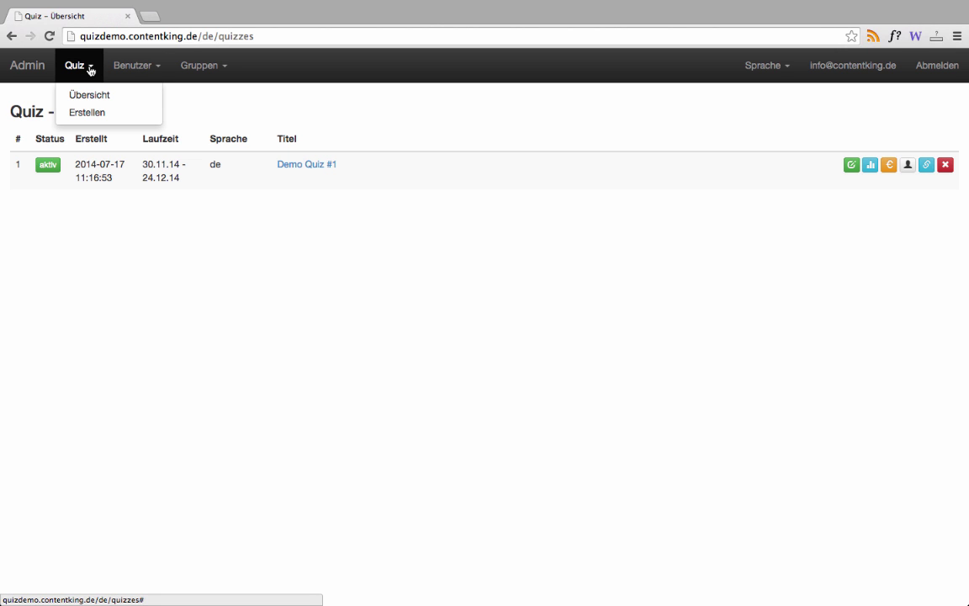
pyautogui.click(111, 67)
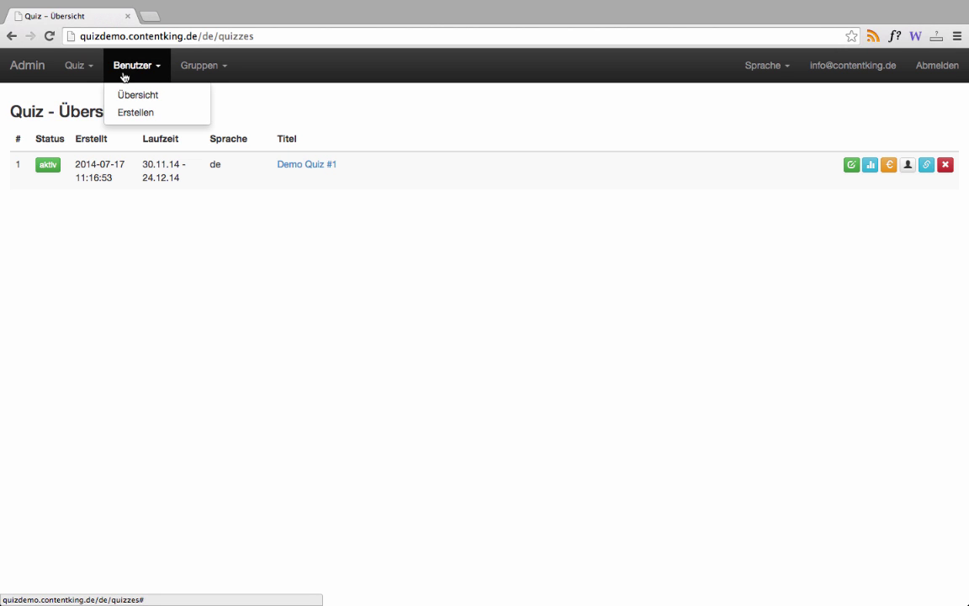
pyautogui.click(189, 68)
pyautogui.click(278, 59)
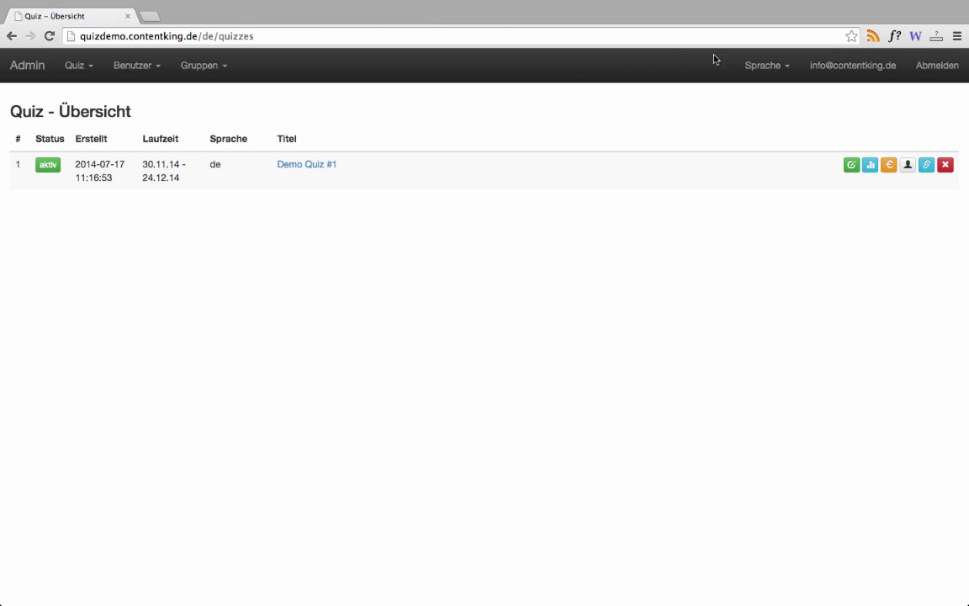
pyautogui.click(753, 65)
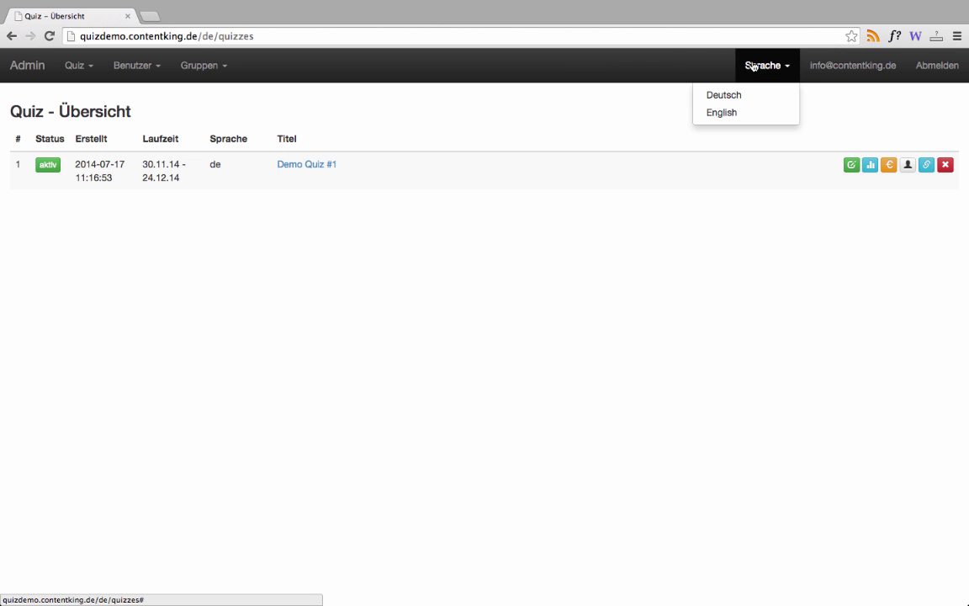
pyautogui.click(756, 65)
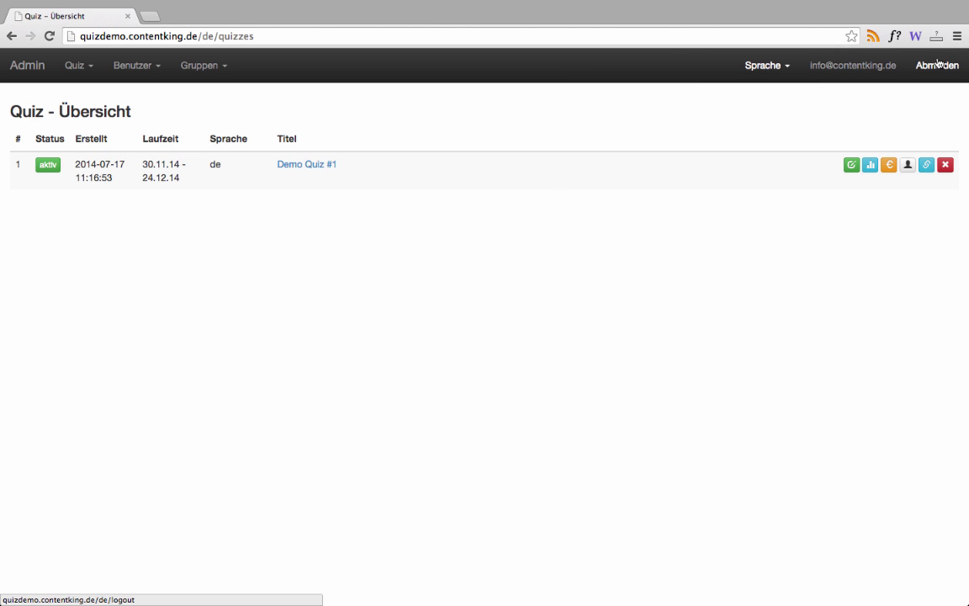
# - Toggle Demo Quiz #1's status badge, preview it in a second tab, and return
pyautogui.click(48, 166)
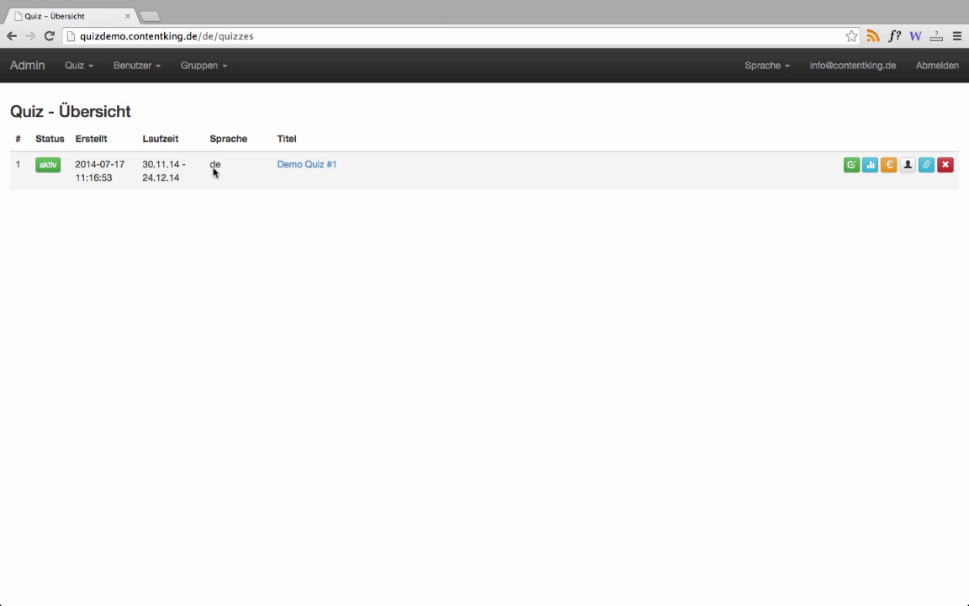
pyautogui.click(297, 167)
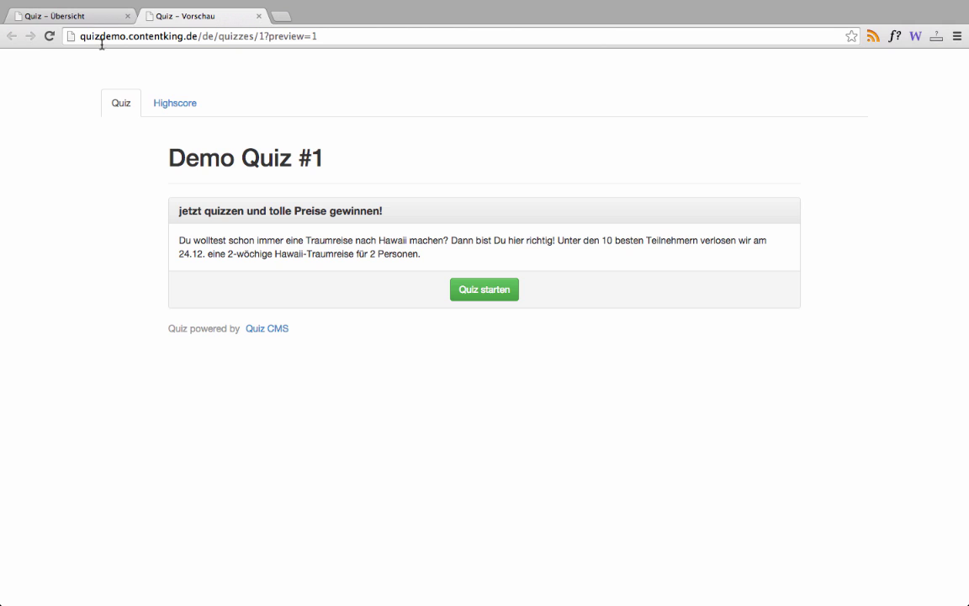
pyautogui.click(84, 22)
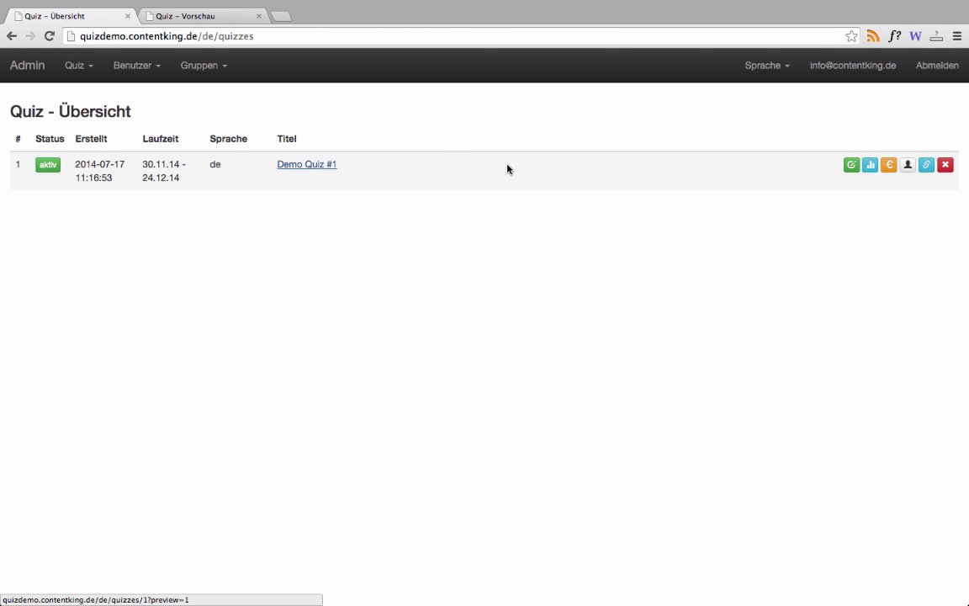
# - Open Demo Quiz #1's edit form and review Domains, start date 30.11.2014, link and link text
pyautogui.click(851, 165)
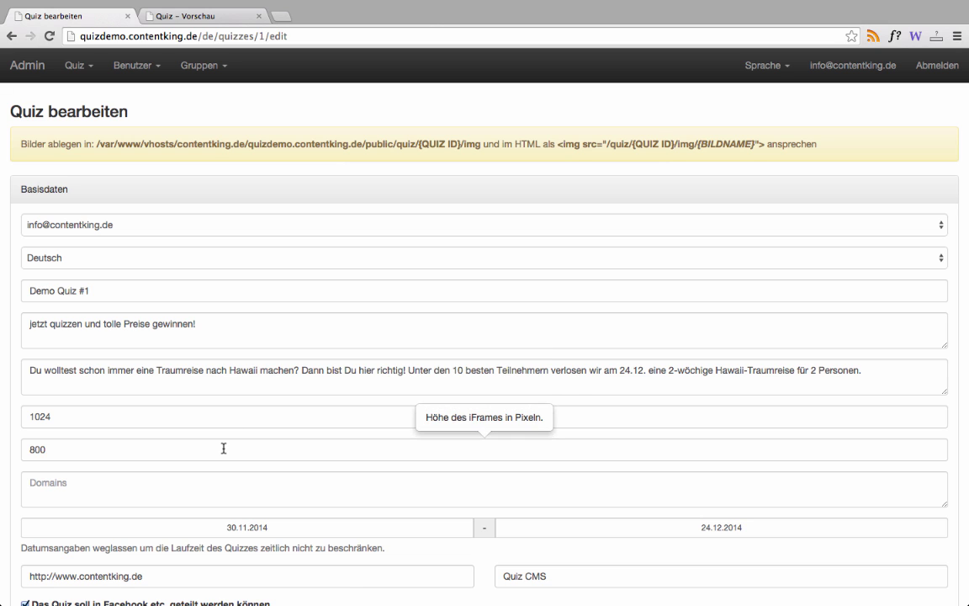
pyautogui.scroll(-3, 224, 448)
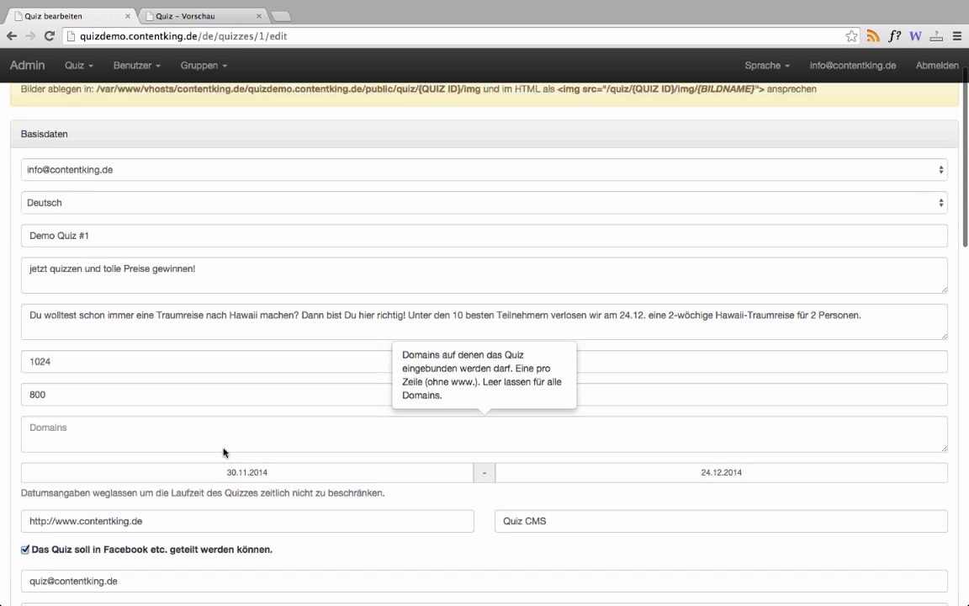
pyautogui.click(232, 392)
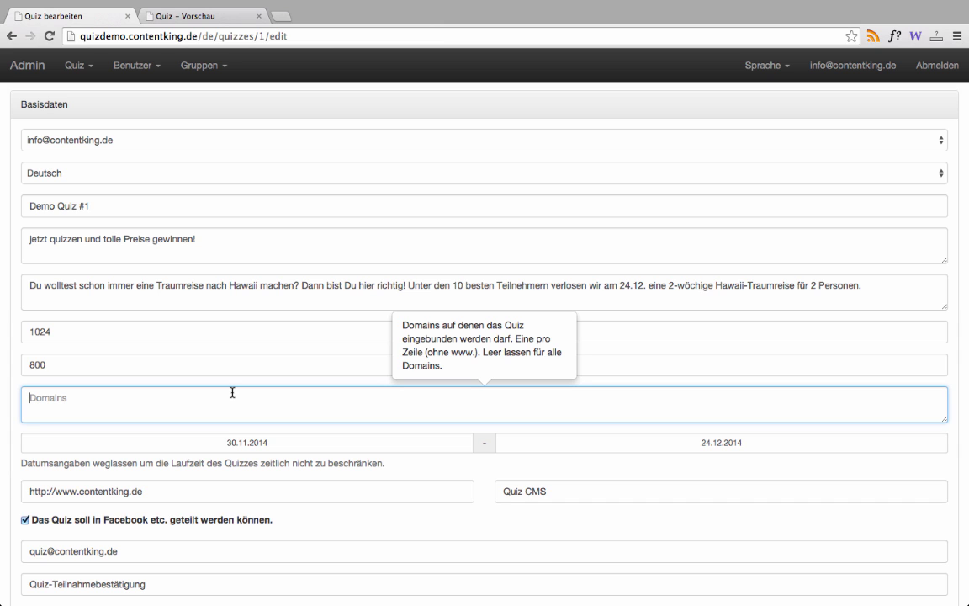
pyautogui.click(235, 441)
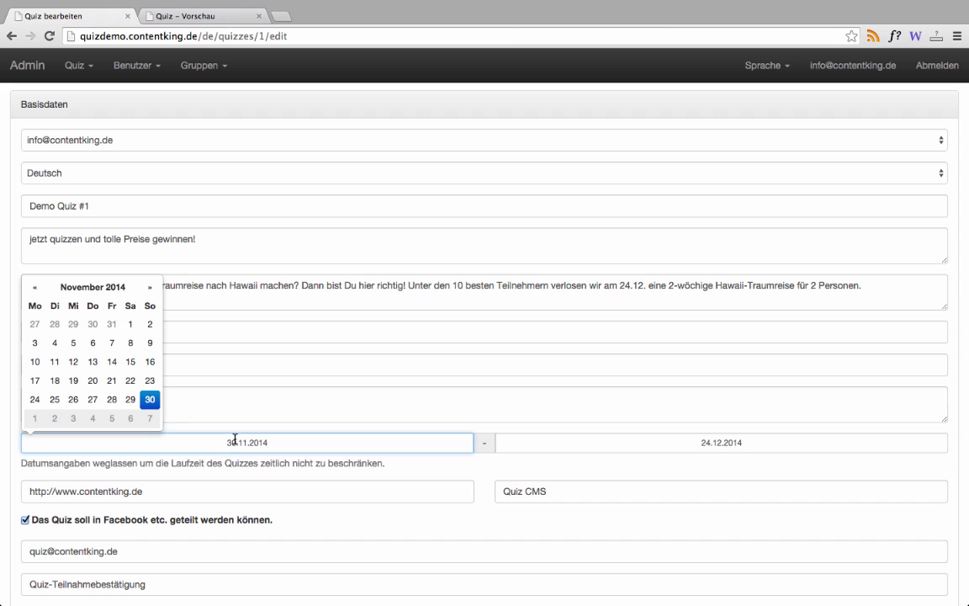
pyautogui.click(234, 440)
pyautogui.press('Down')
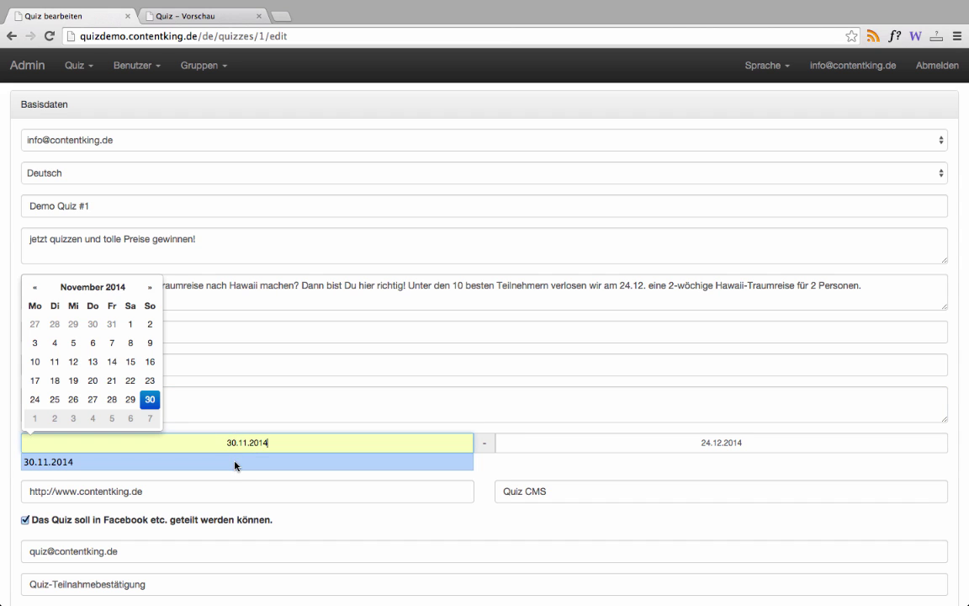
pyautogui.click(236, 491)
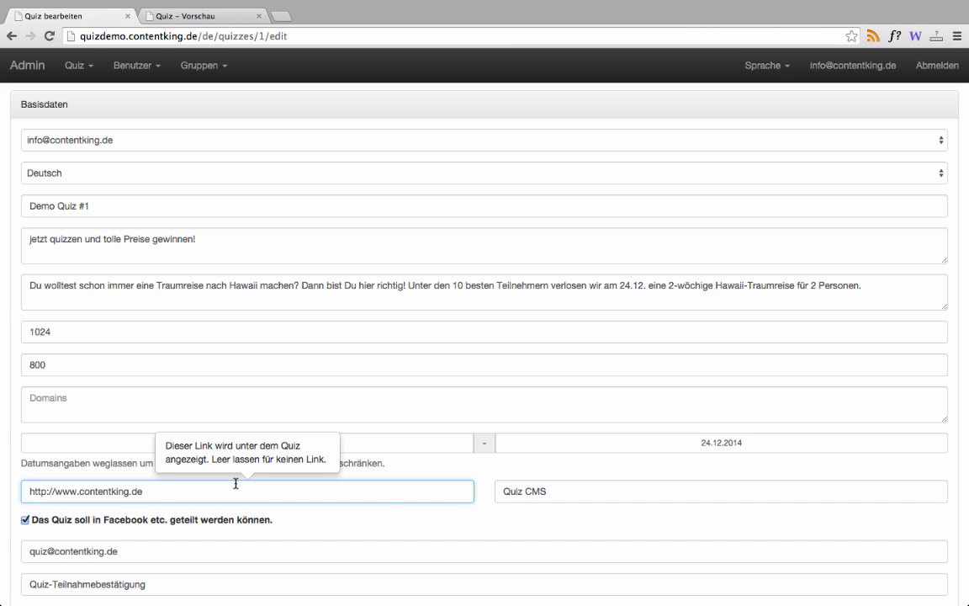
pyautogui.click(576, 482)
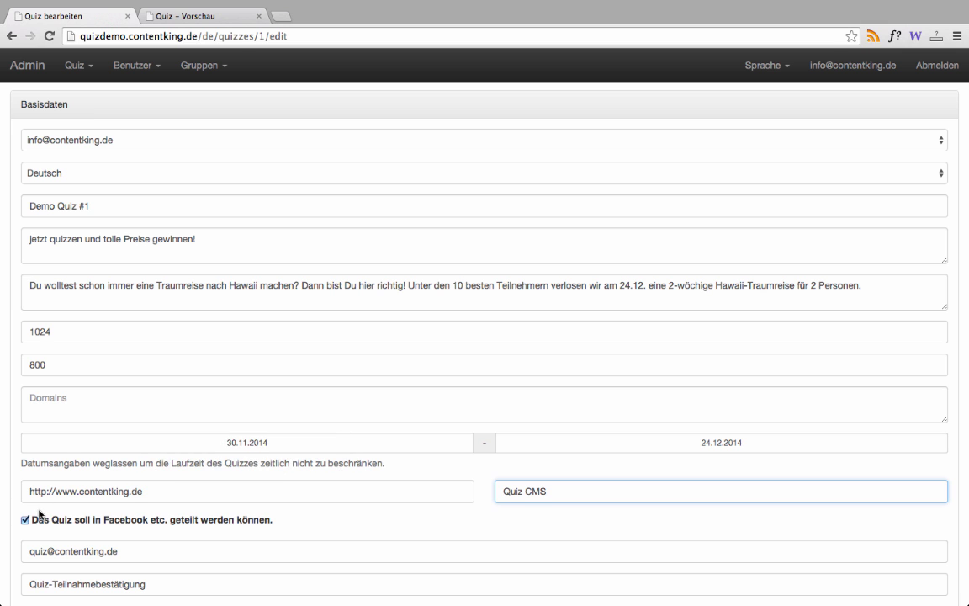
pyautogui.scroll(-4, 40, 514)
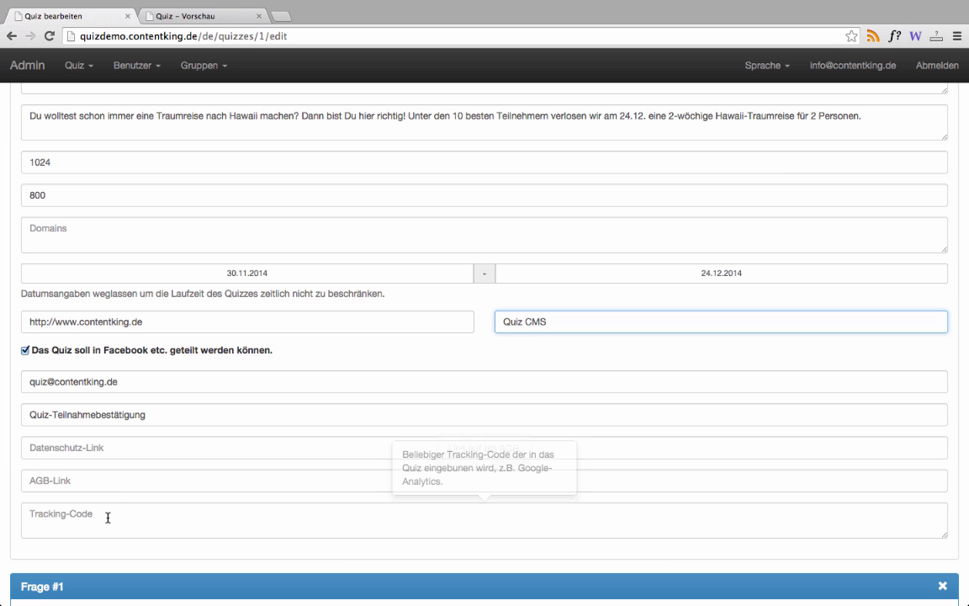
# - Review the Tracking-Code and Frage #1's text, help text, explanation and value 45
pyautogui.click(107, 517)
pyautogui.scroll(-2, 107, 516)
pyautogui.scroll(-3, 106, 522)
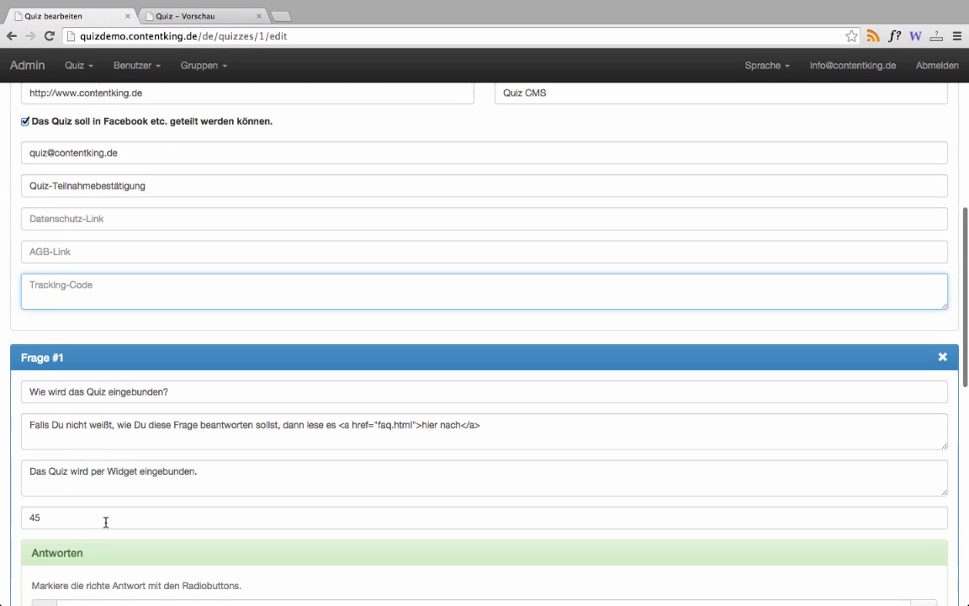
pyautogui.scroll(-5, 215, 317)
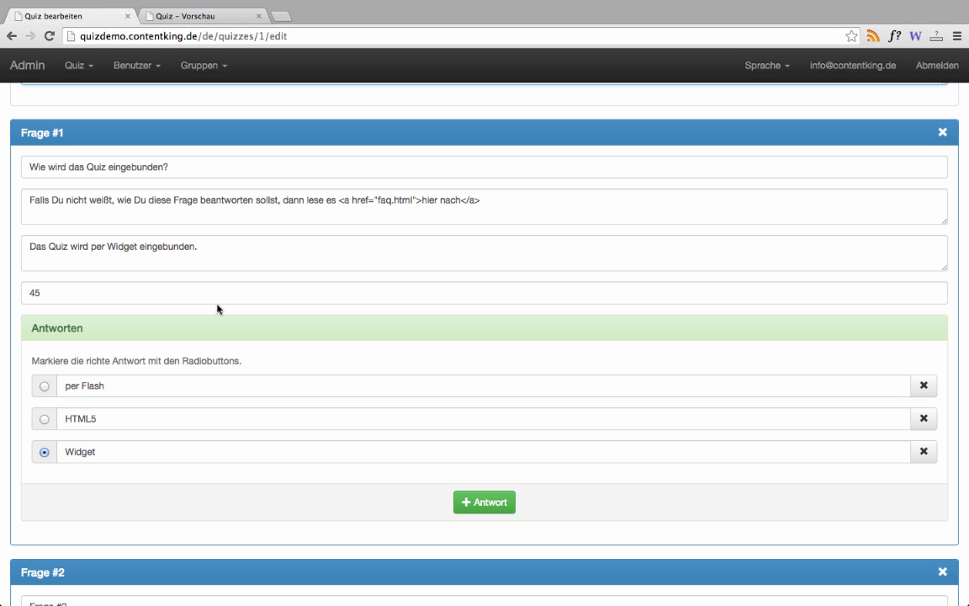
pyautogui.click(227, 163)
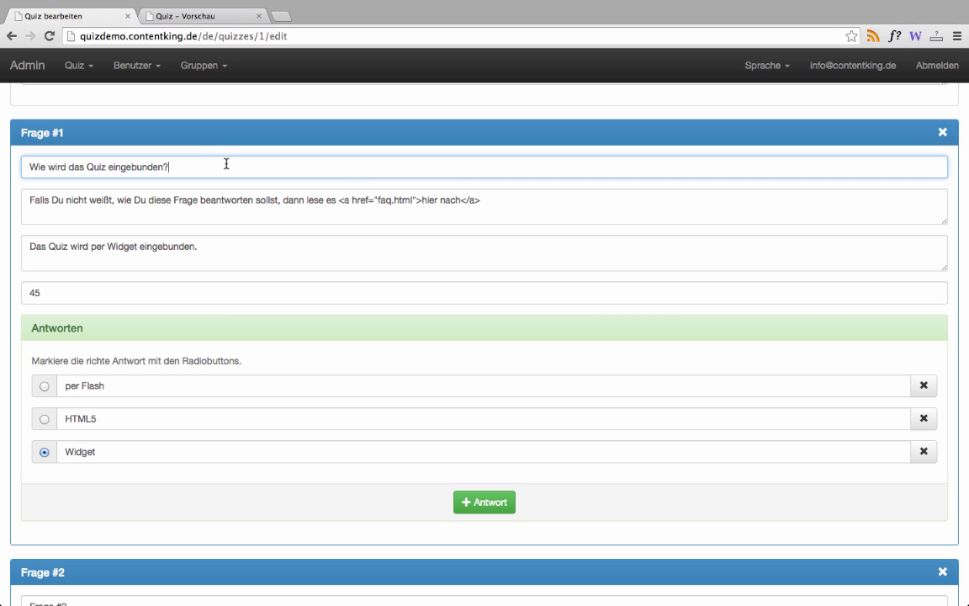
pyautogui.click(488, 198)
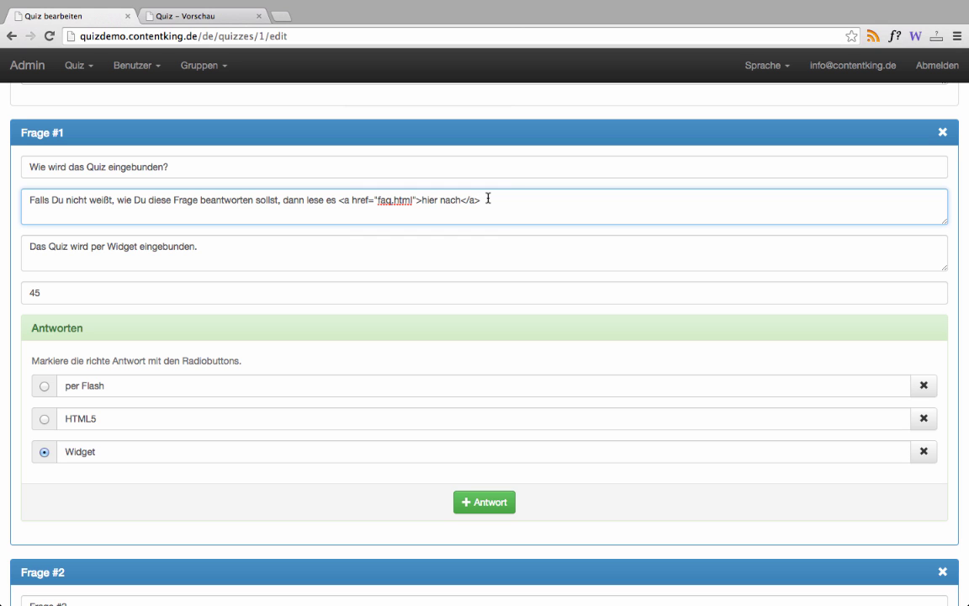
pyautogui.click(299, 254)
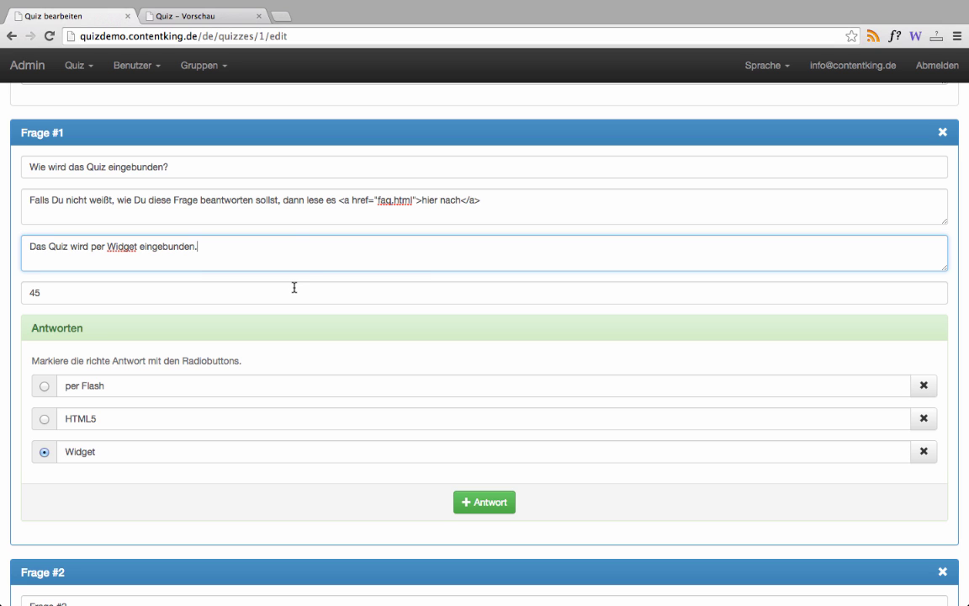
pyautogui.click(295, 288)
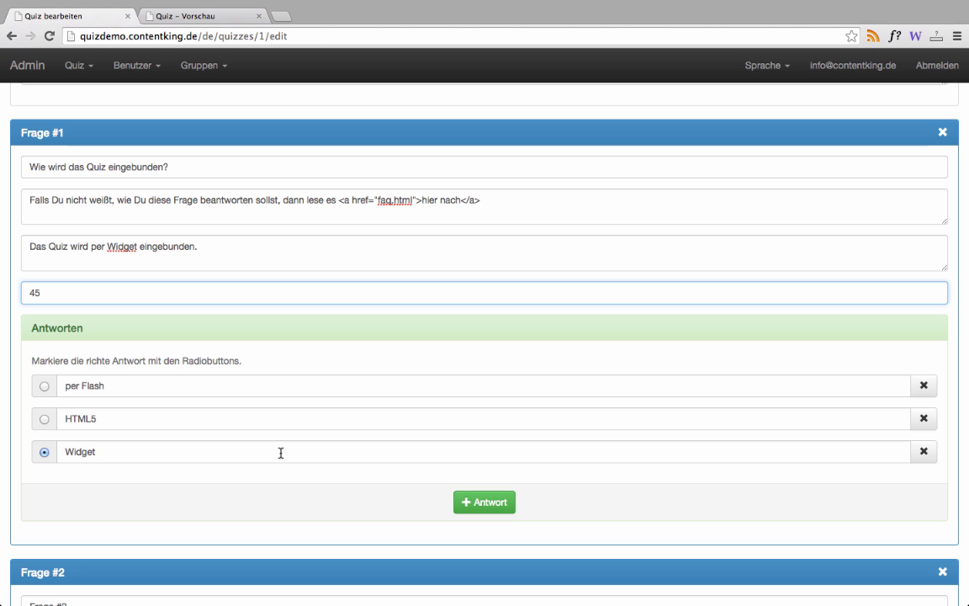
# - Add an Antwort #4 to Frage #1, then delete it and confirm with OK
pyautogui.click(485, 501)
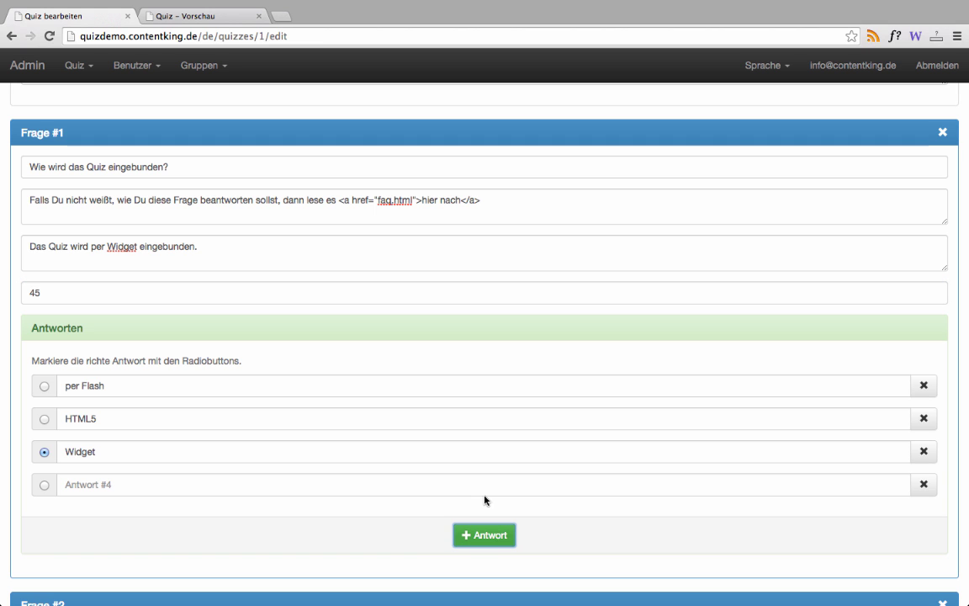
pyautogui.click(924, 484)
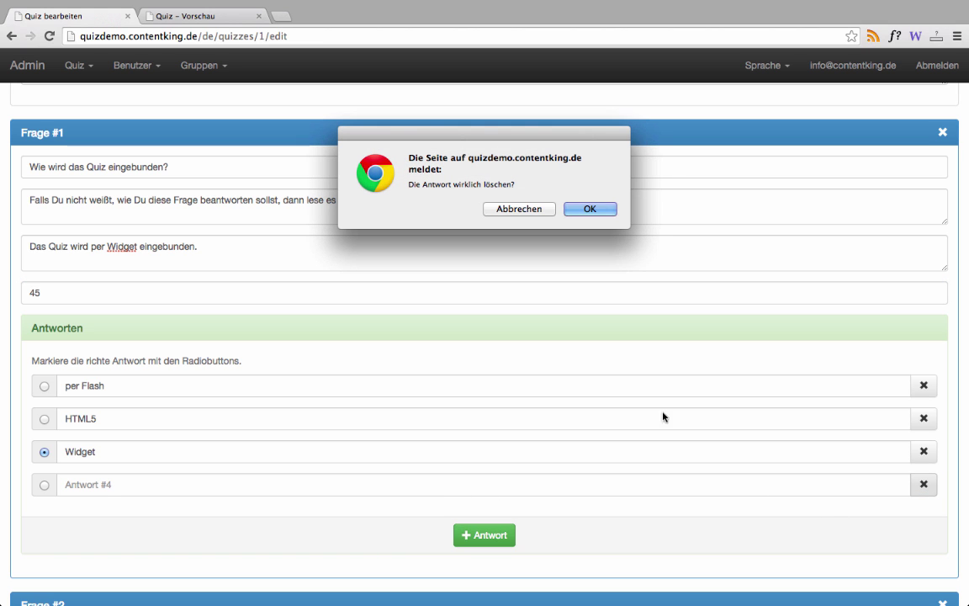
pyautogui.click(570, 208)
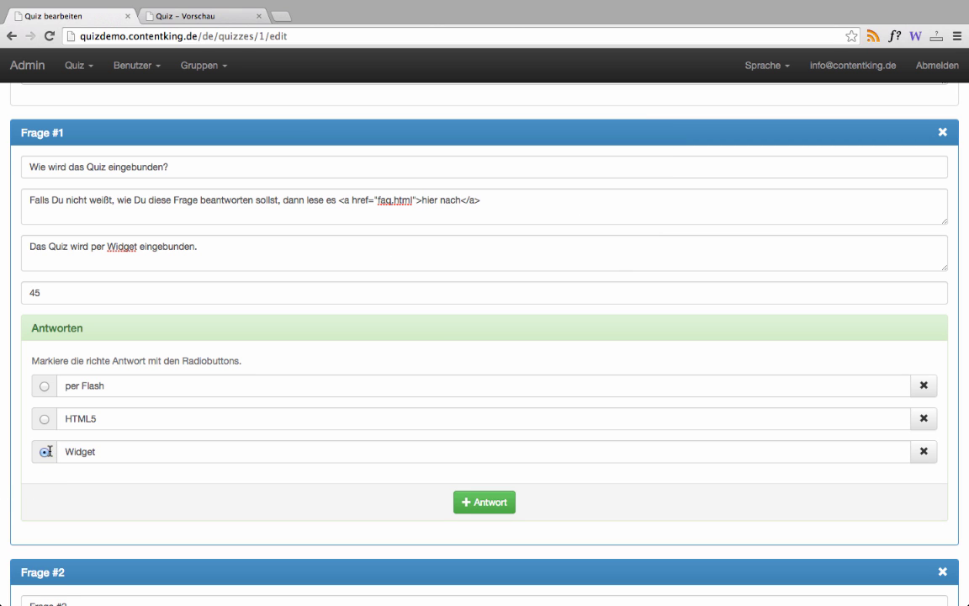
# - Save Demo Quiz #1 with the 'speichern' button at the bottom of the edit form
pyautogui.scroll(-2, 169, 459)
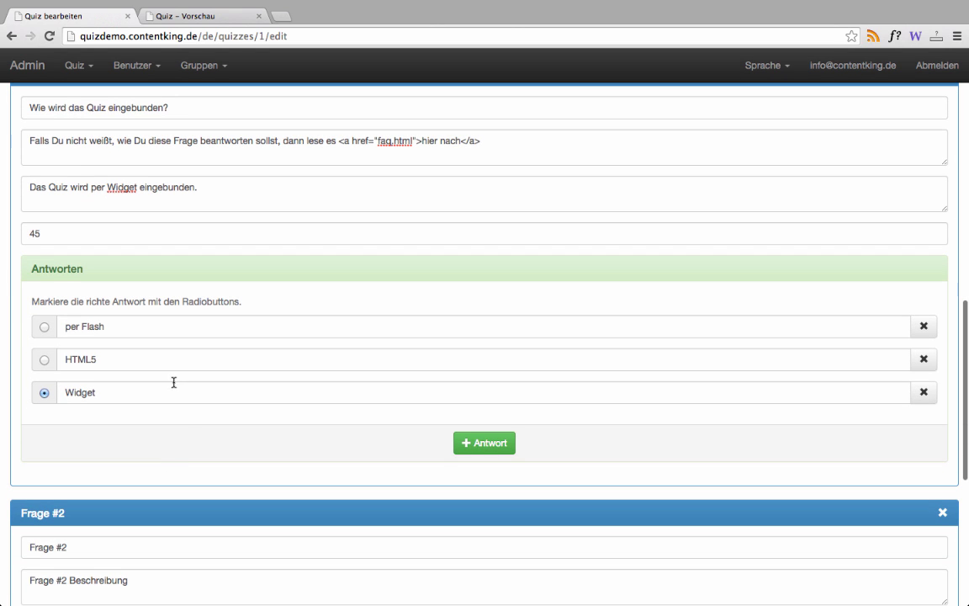
pyautogui.scroll(-1, 186, 434)
pyautogui.scroll(-8, 186, 434)
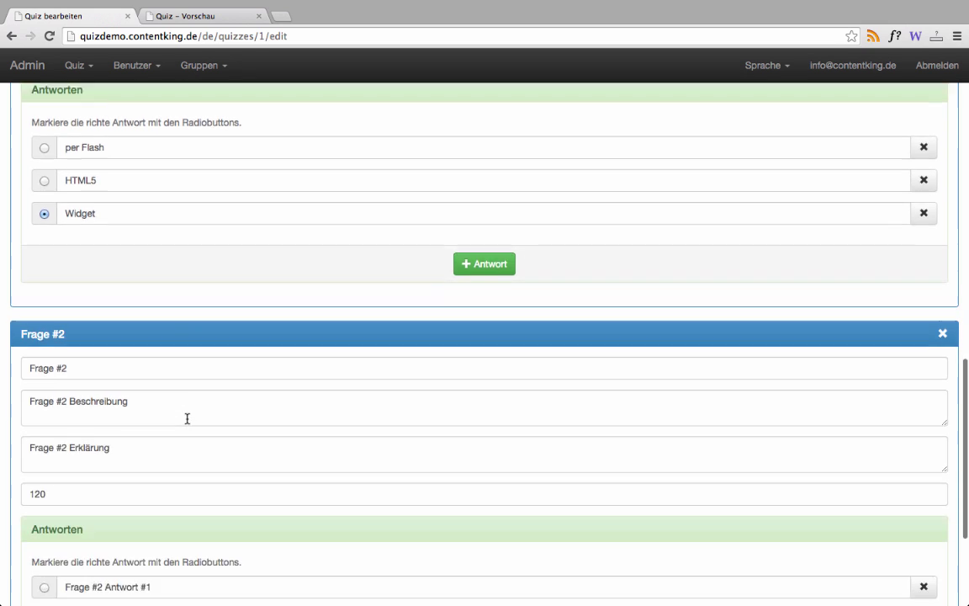
pyautogui.scroll(-3, 187, 413)
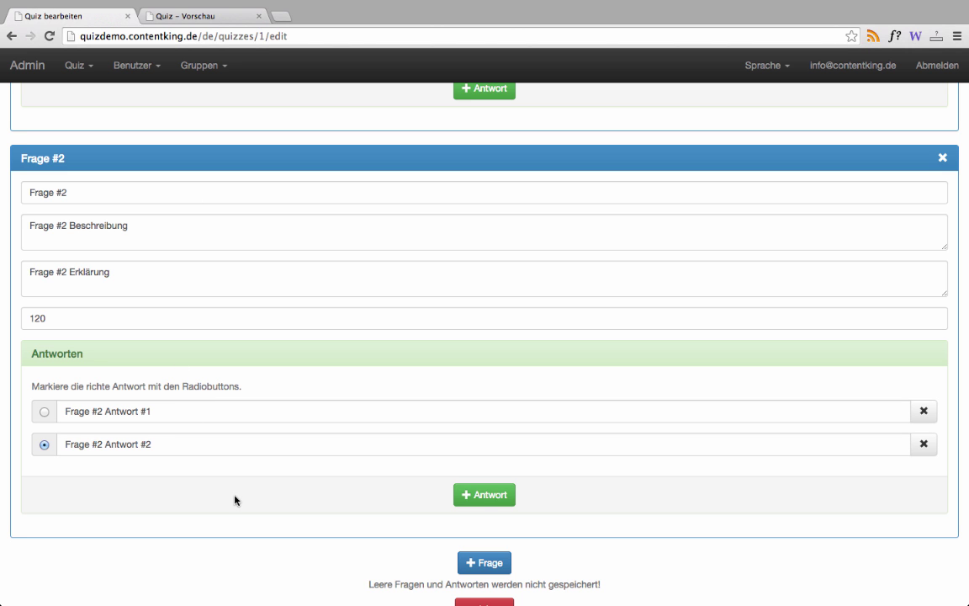
pyautogui.scroll(-1, 551, 557)
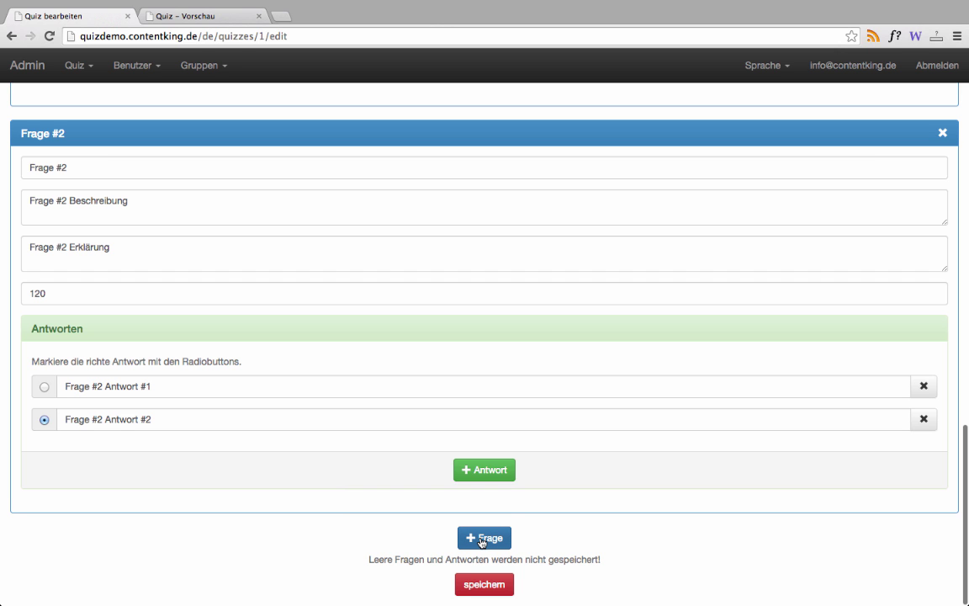
pyautogui.click(479, 586)
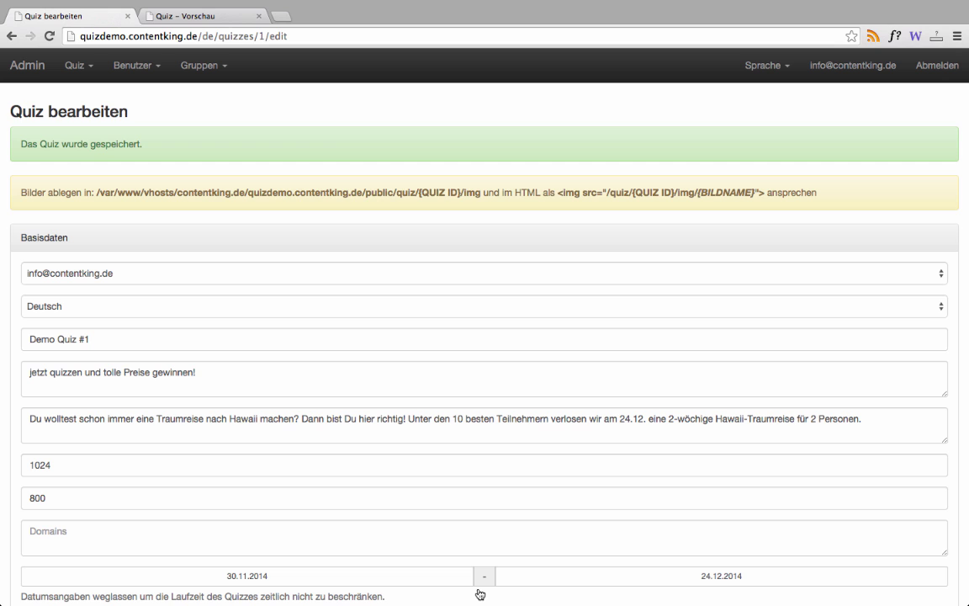
# - Go to Quiz > Übersicht and draw Demo Quiz #1's statistics chart with 'anzeigen'
pyautogui.click(82, 74)
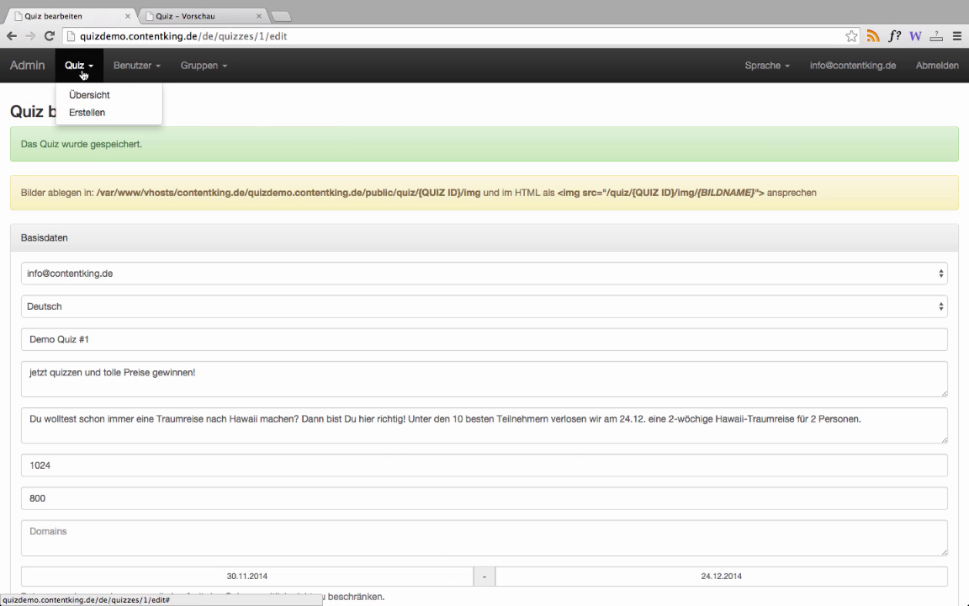
pyautogui.click(88, 94)
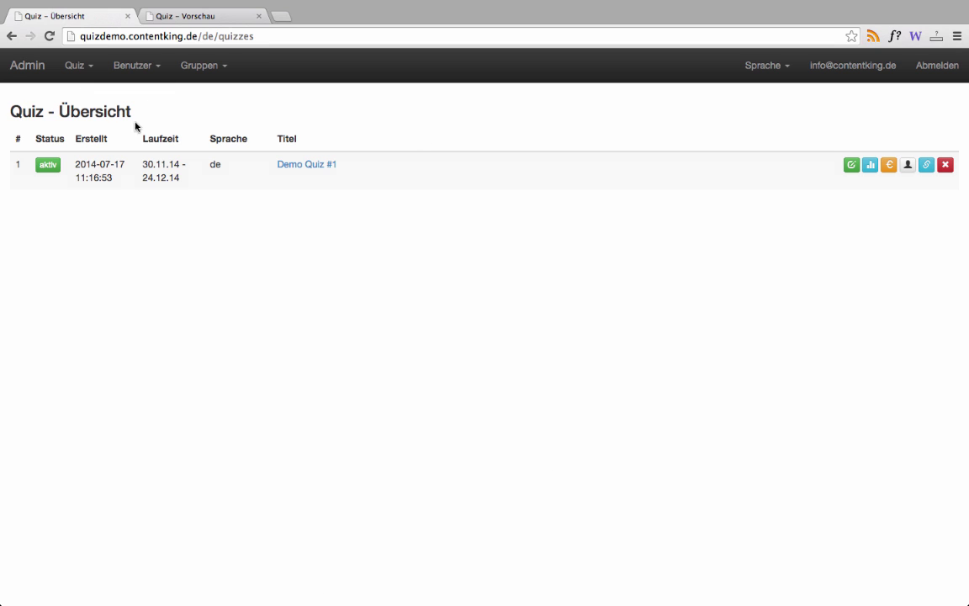
pyautogui.click(869, 166)
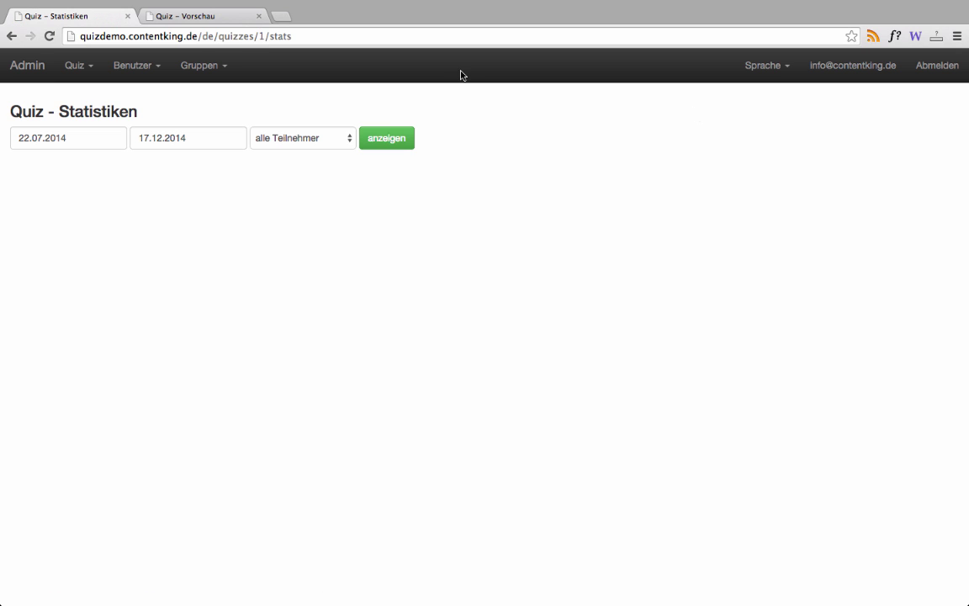
pyautogui.click(400, 141)
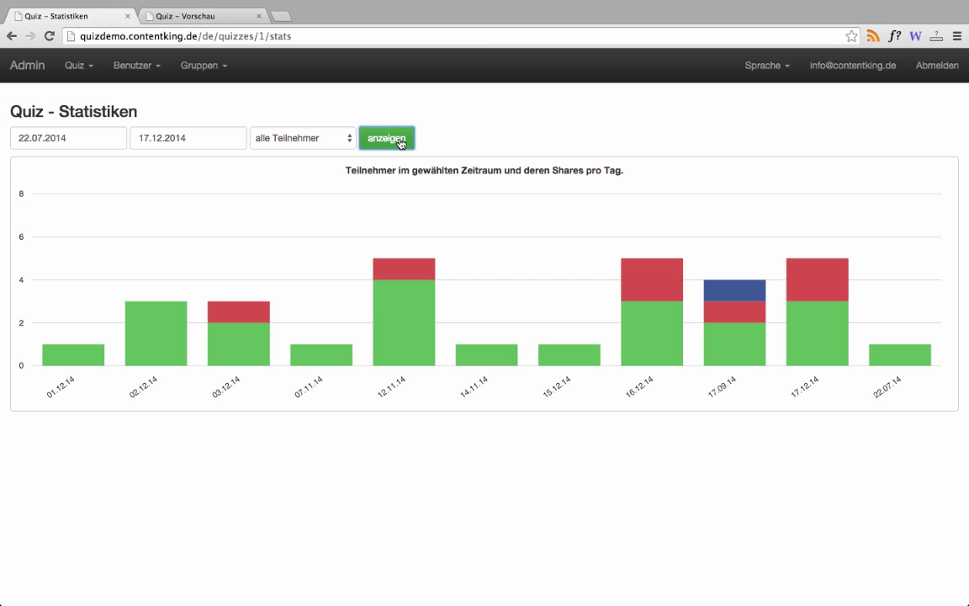
# - Inspect the chart and the available statistics views, leaving them unchanged
pyautogui.moveTo(428, 194)
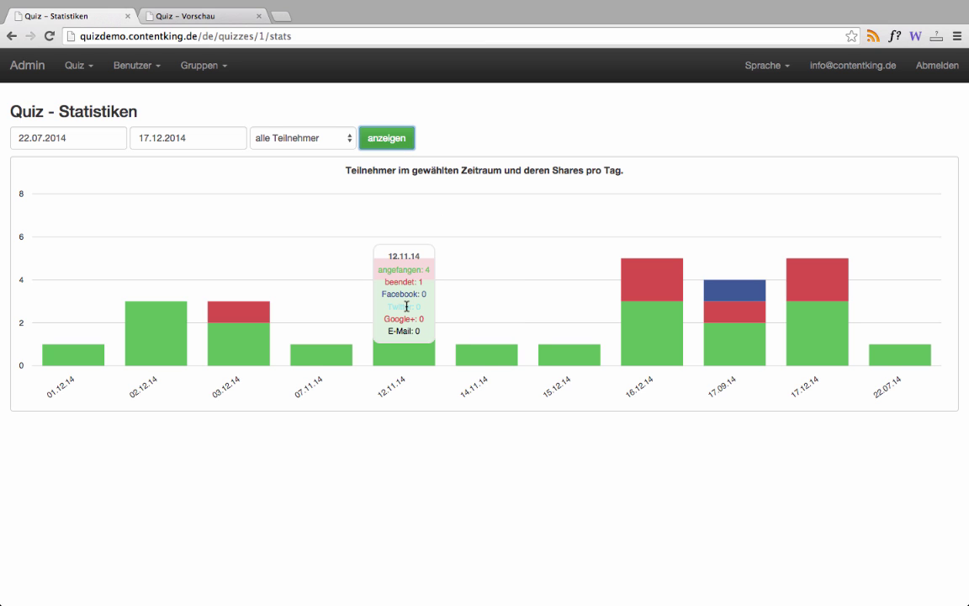
pyautogui.moveTo(714, 343)
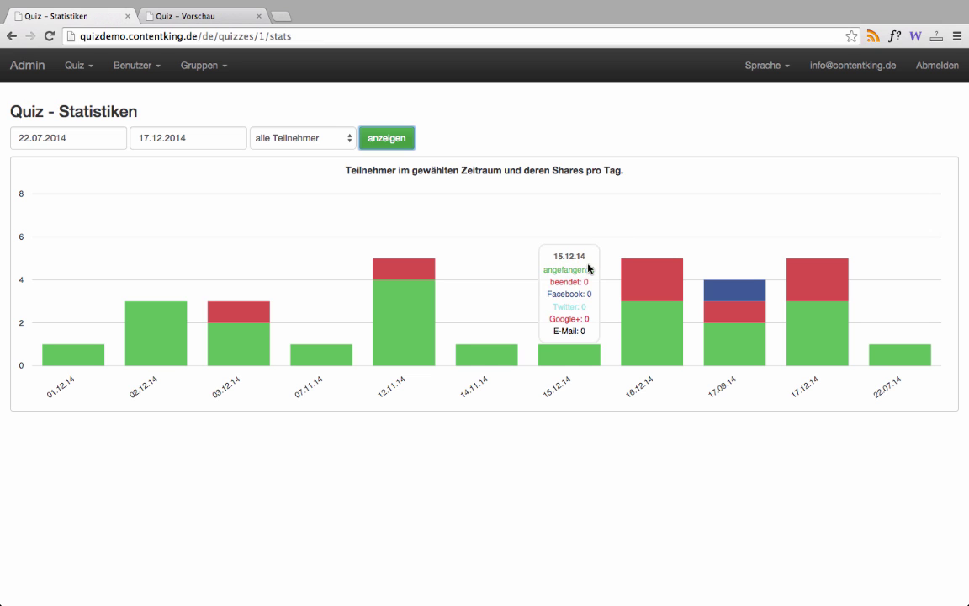
pyautogui.moveTo(303, 255)
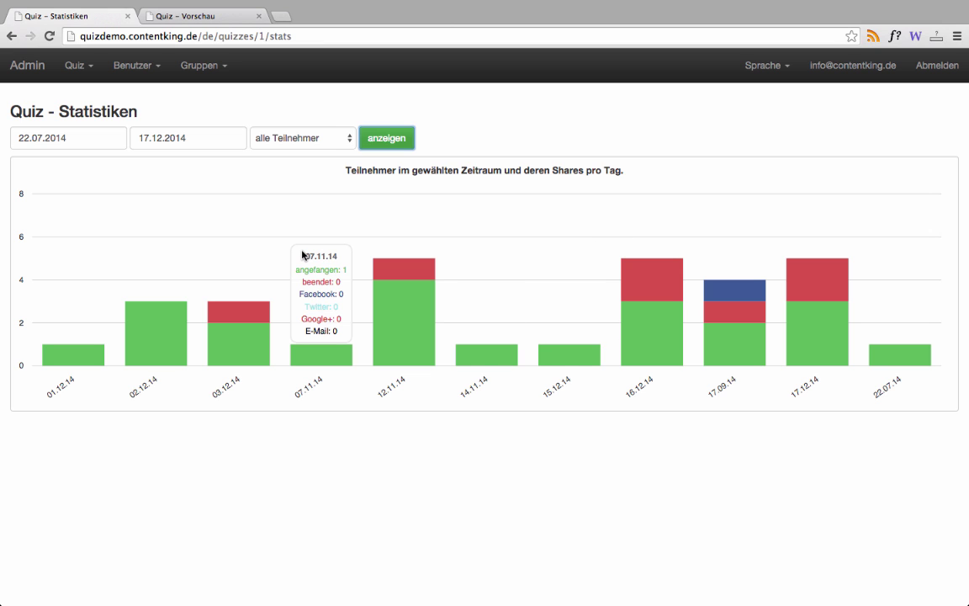
pyautogui.click(305, 135)
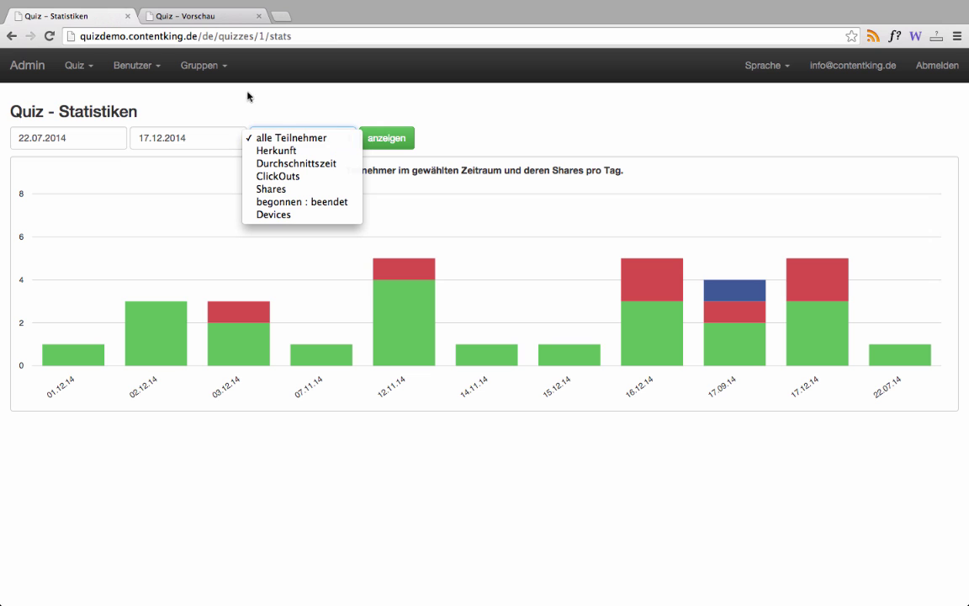
pyautogui.click(85, 71)
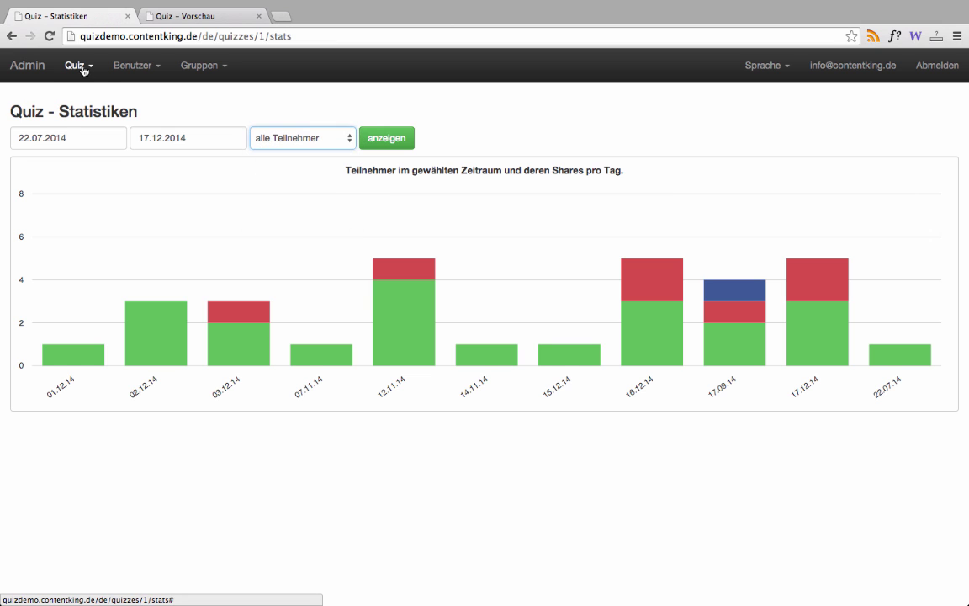
pyautogui.click(84, 74)
# - Return to Quiz > Übersicht and open Demo Quiz #1's 'Quiz Einbinden' embed code
pyautogui.click(86, 95)
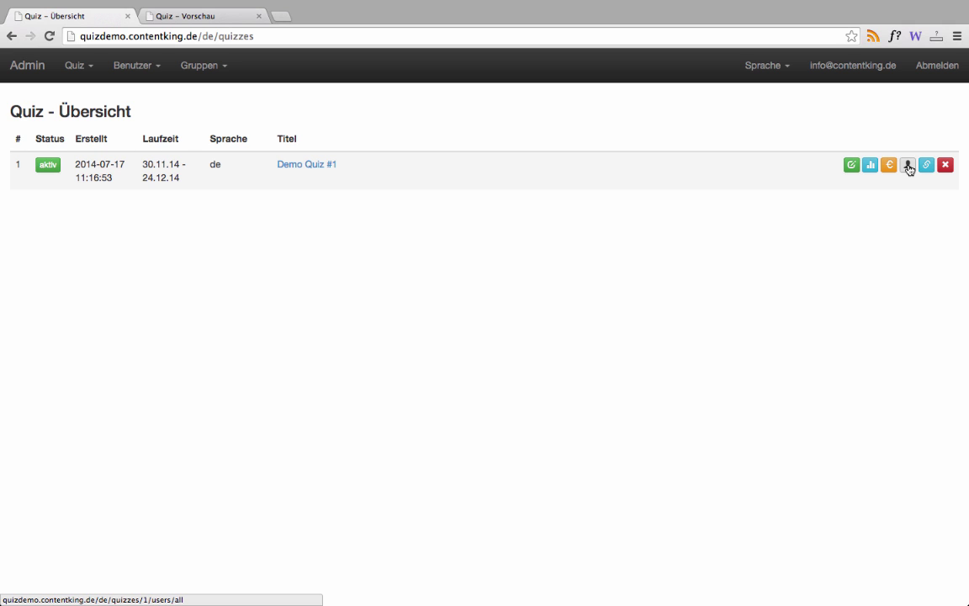
pyautogui.click(925, 165)
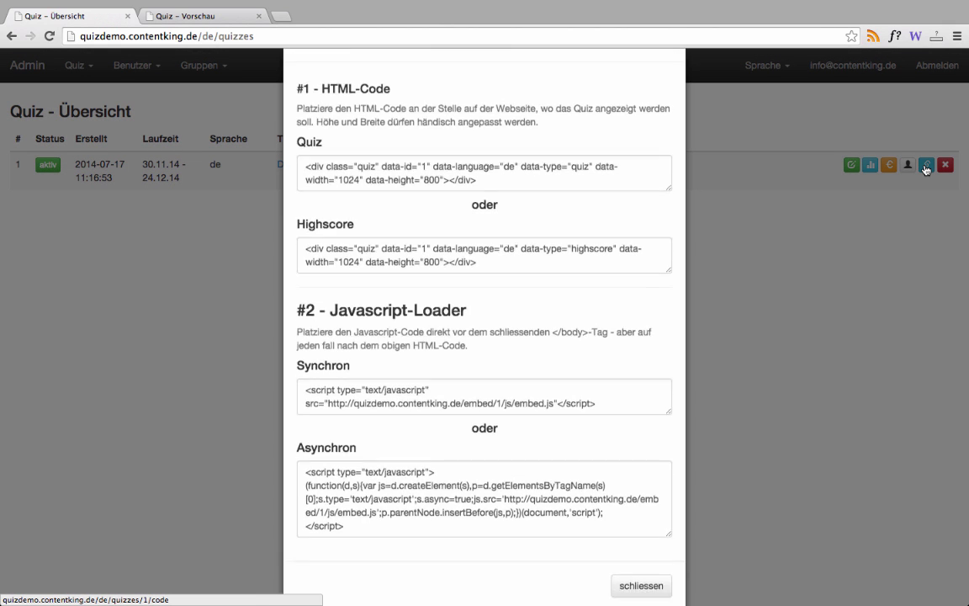